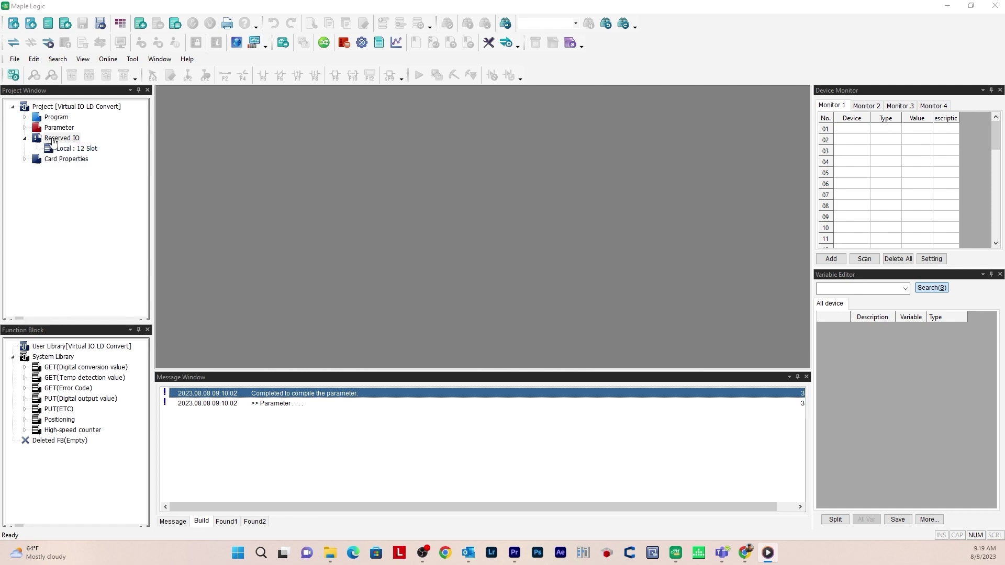
Step: Open the PLC-ES module rack settings and set its base type to 12Slot Base
left_click(362, 42)
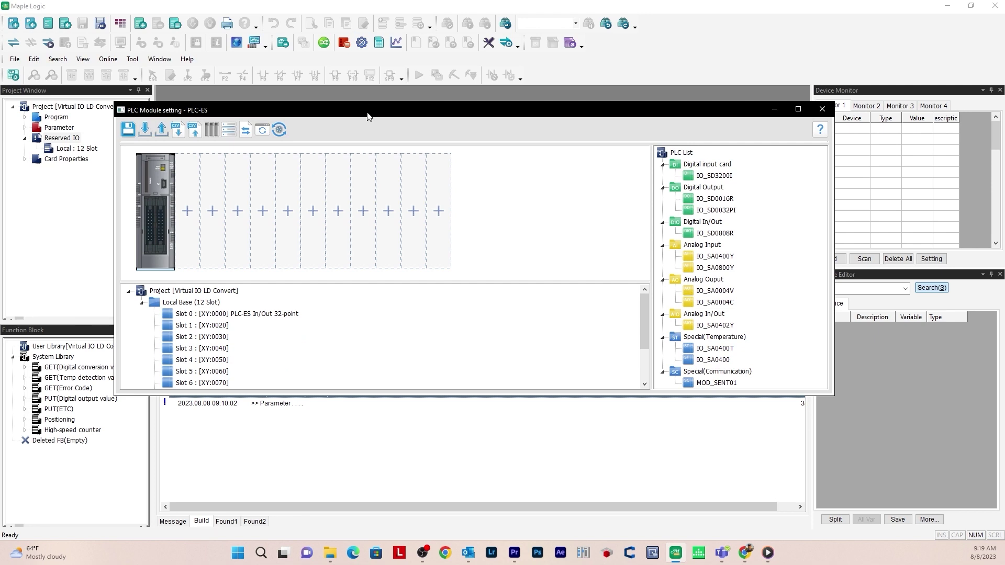
left_click_drag(368, 115, 407, 116)
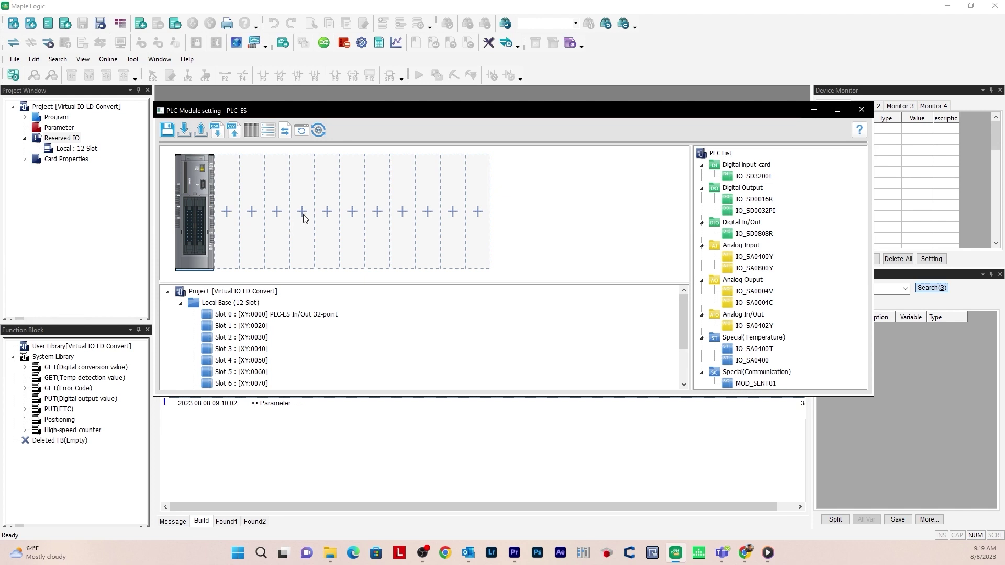
right_click(232, 185)
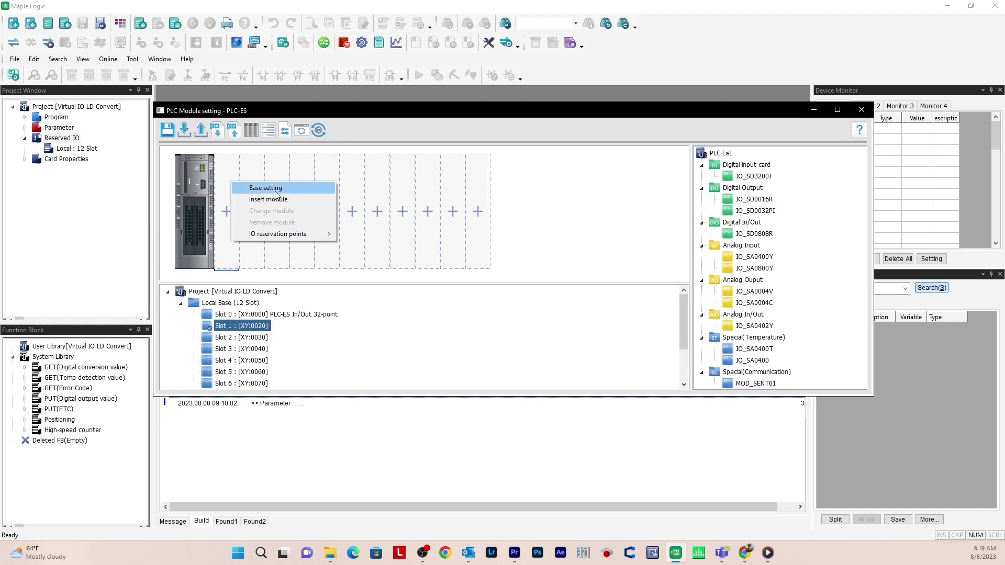
left_click(299, 189)
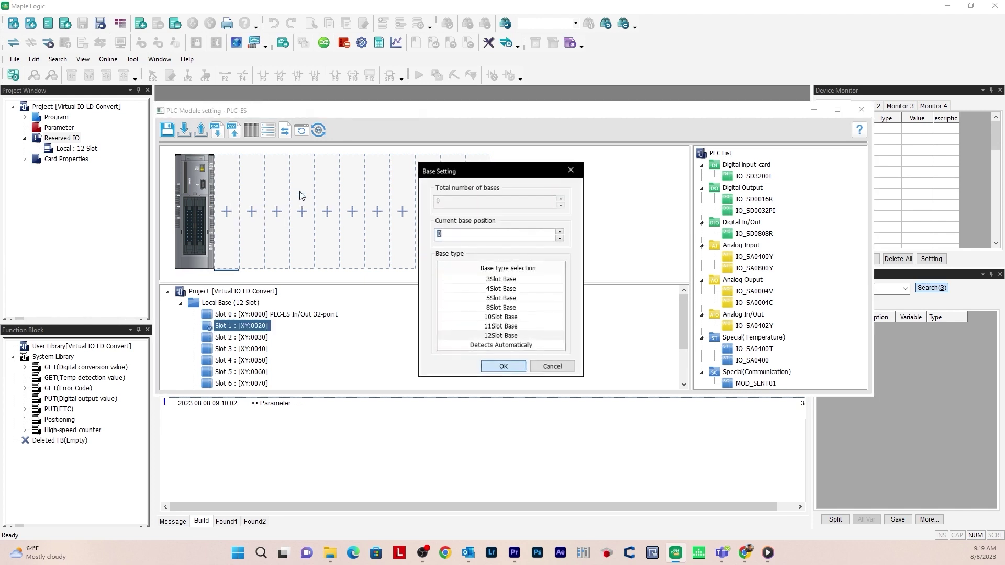
left_click(518, 336)
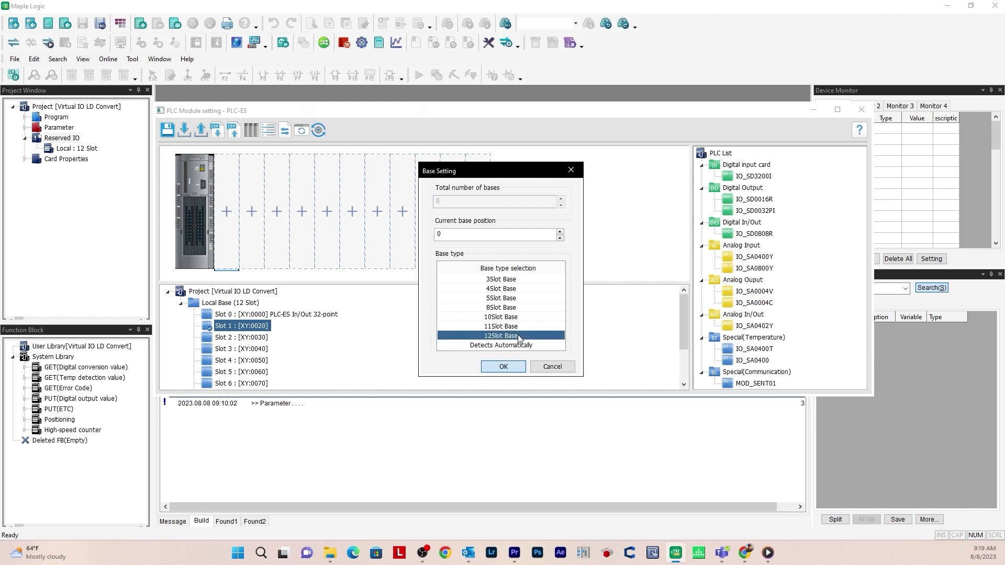
left_click(523, 346)
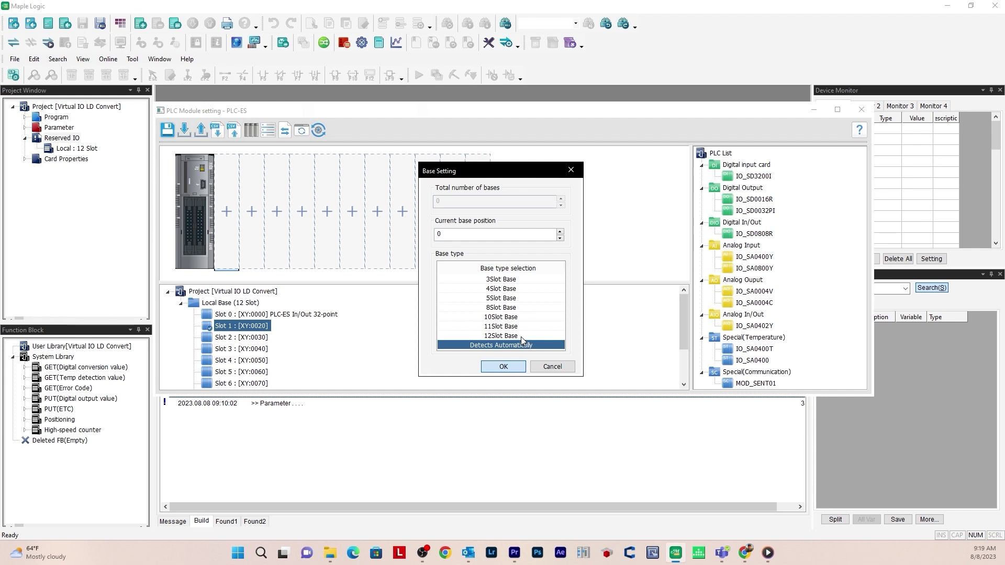
left_click(520, 337)
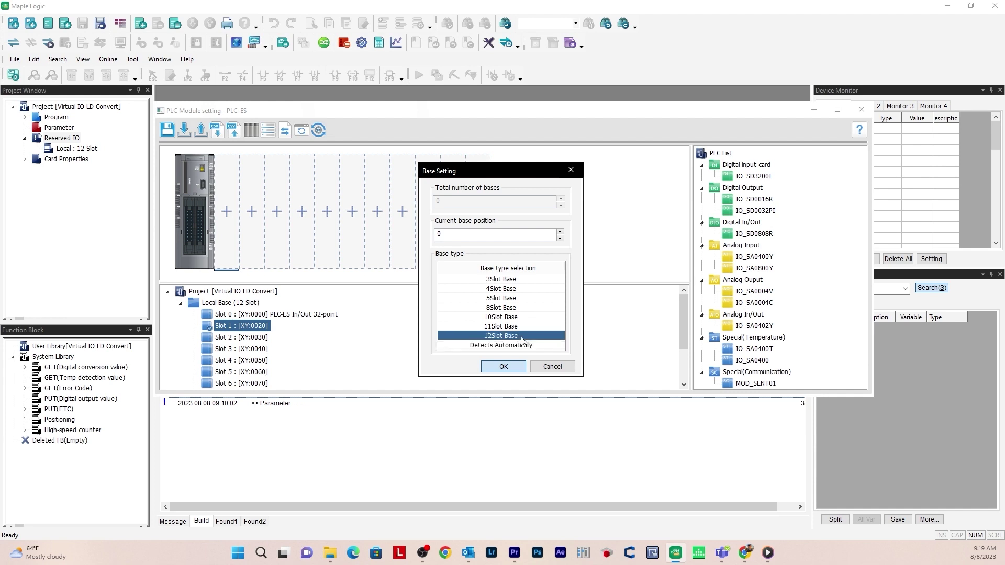
left_click(504, 367)
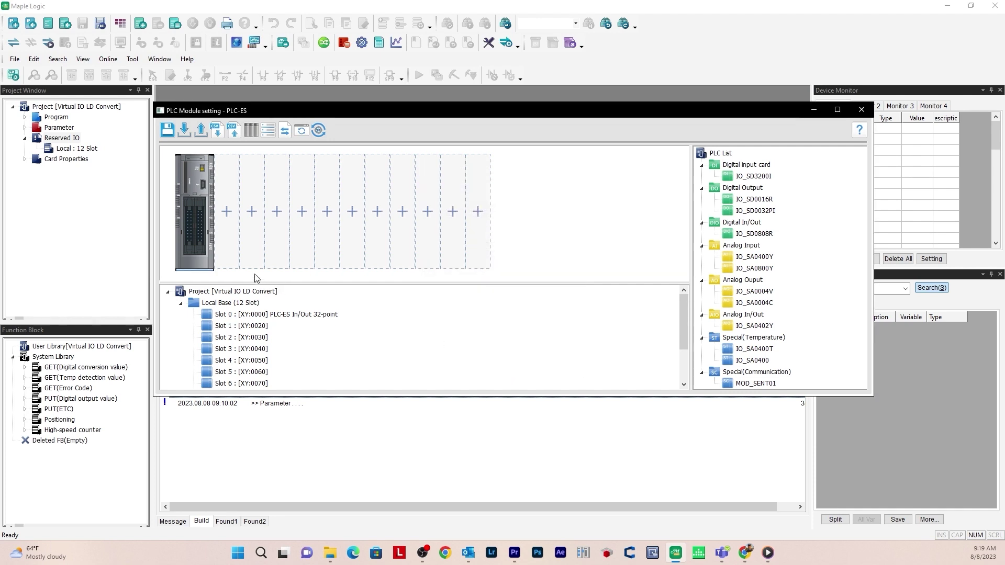
Step: Start inserting a module into slot 1 from its context menu, then cancel the card list
right_click(233, 201)
left_click(247, 219)
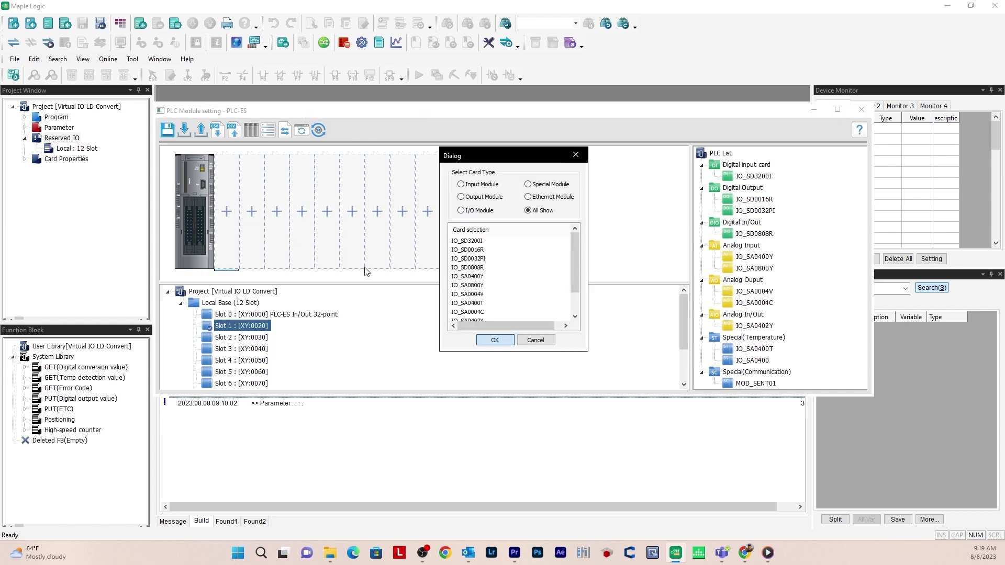
mouse_move(574, 247)
left_mouse_down()
mouse_move(574, 275)
mouse_move(573, 237)
left_mouse_up()
left_click(537, 342)
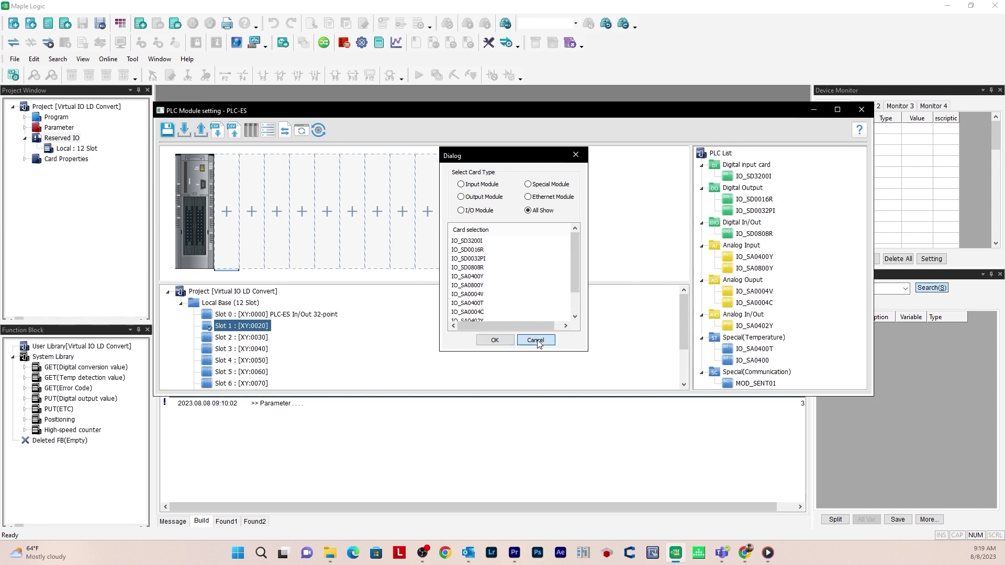
Step: Drag IO_SA0400Y from the PLC List into slot 1 and IO_SA0004V into slot 2
left_click(752, 178)
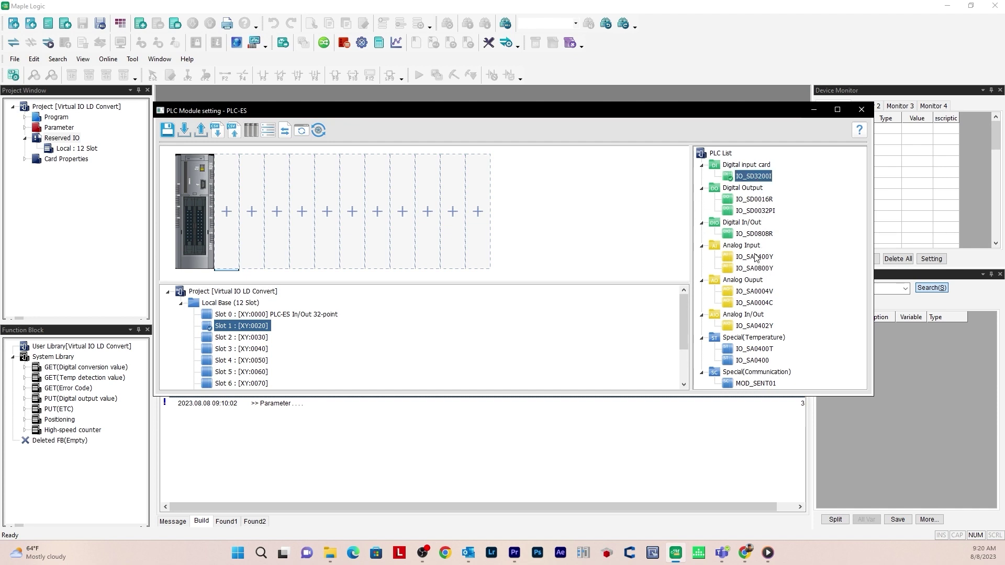
left_click_drag(754, 256, 230, 213)
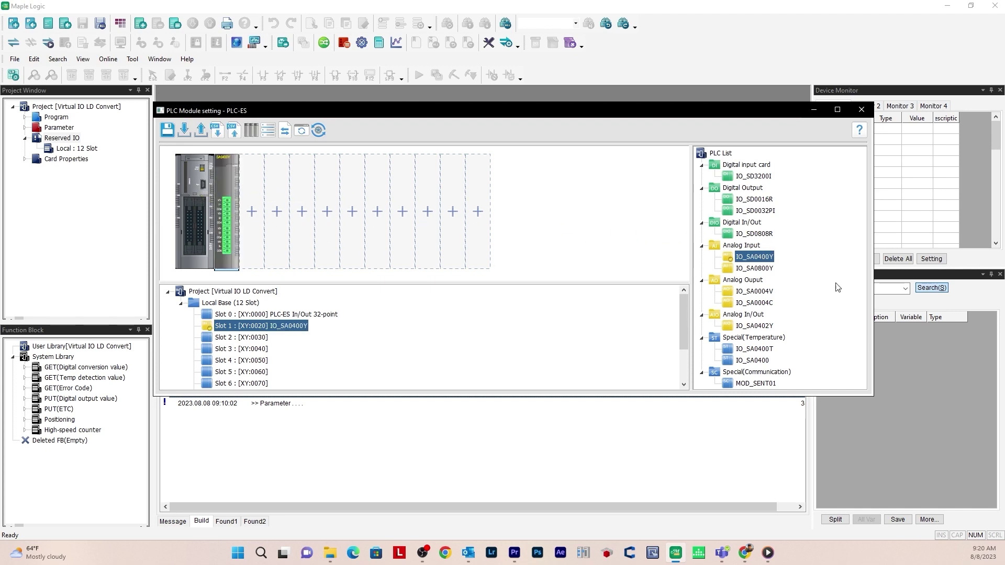
left_click(759, 292)
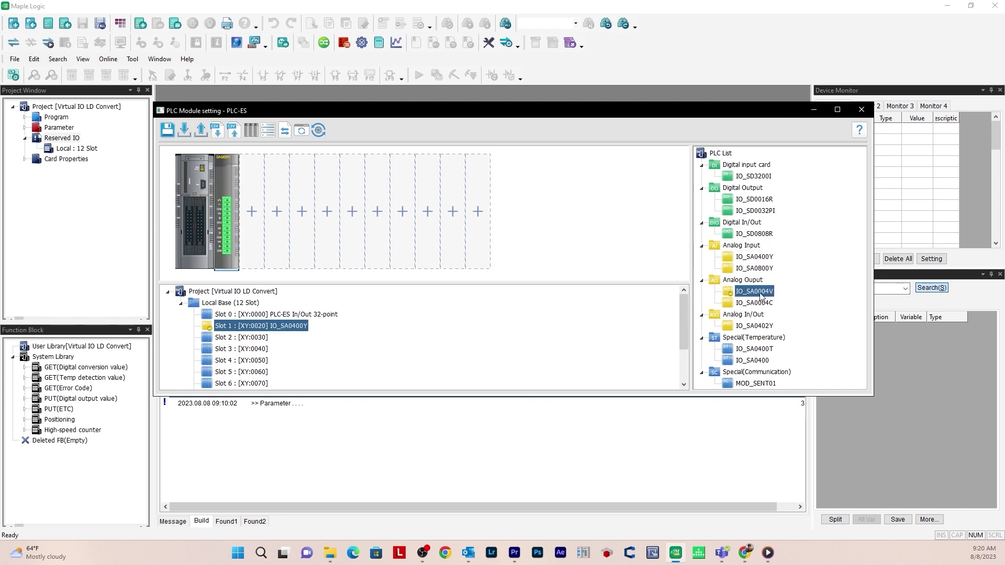
left_click_drag(760, 296, 256, 196)
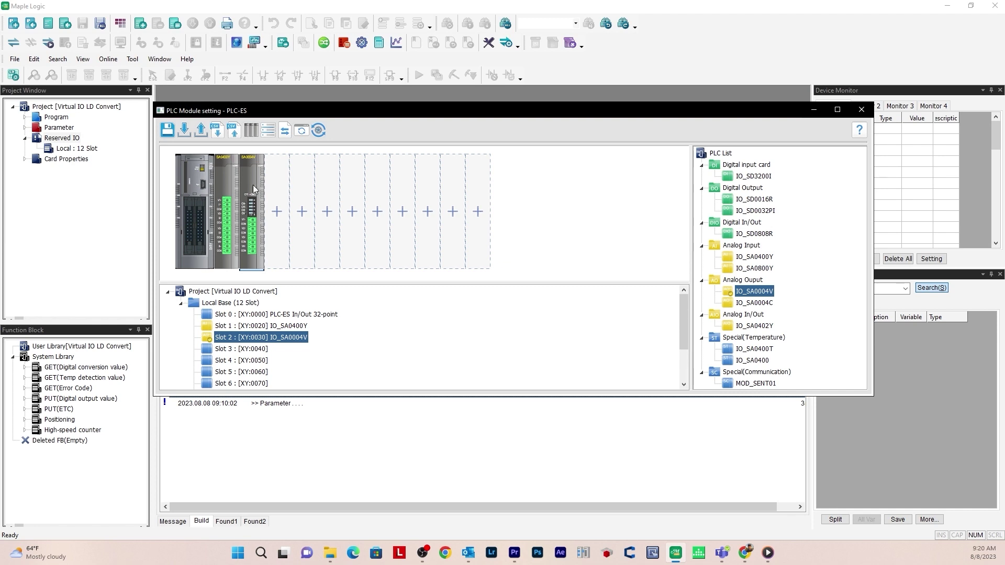
Step: In the slot 1 card's A/D Setup, set channel 1 to 4–20 mA
double_click(225, 192)
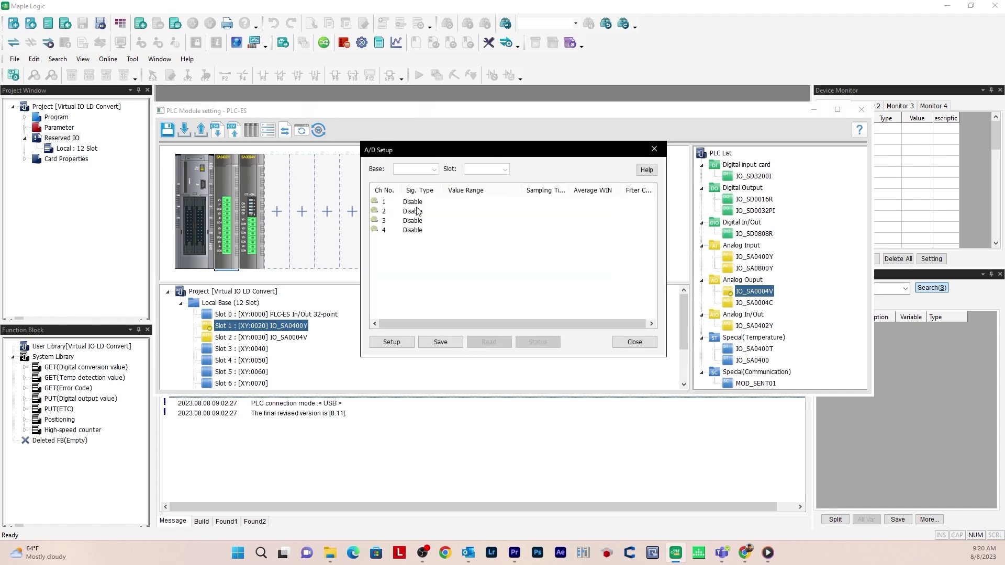
left_click(418, 205)
right_click(419, 208)
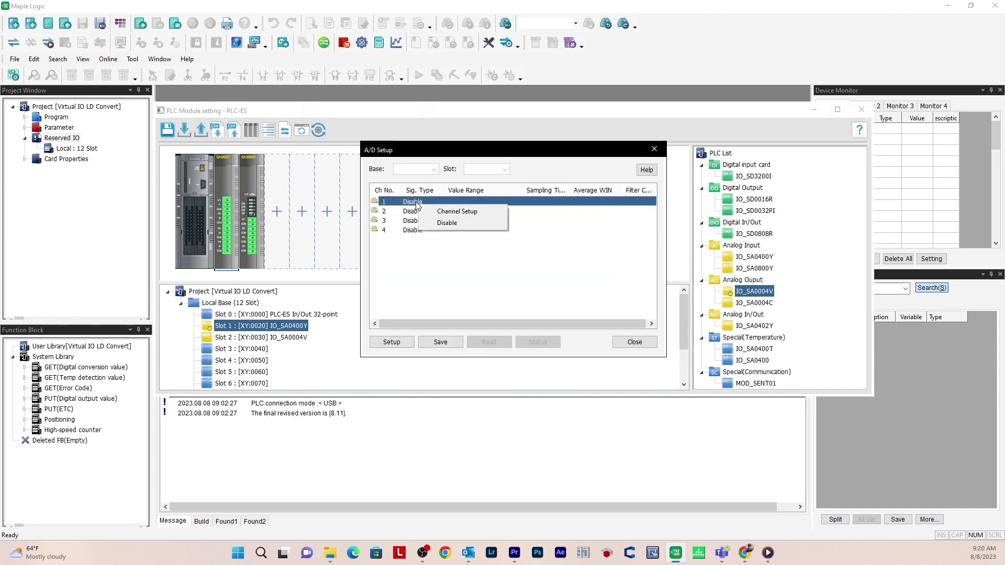
left_click(434, 211)
left_click(547, 192)
left_click(533, 203)
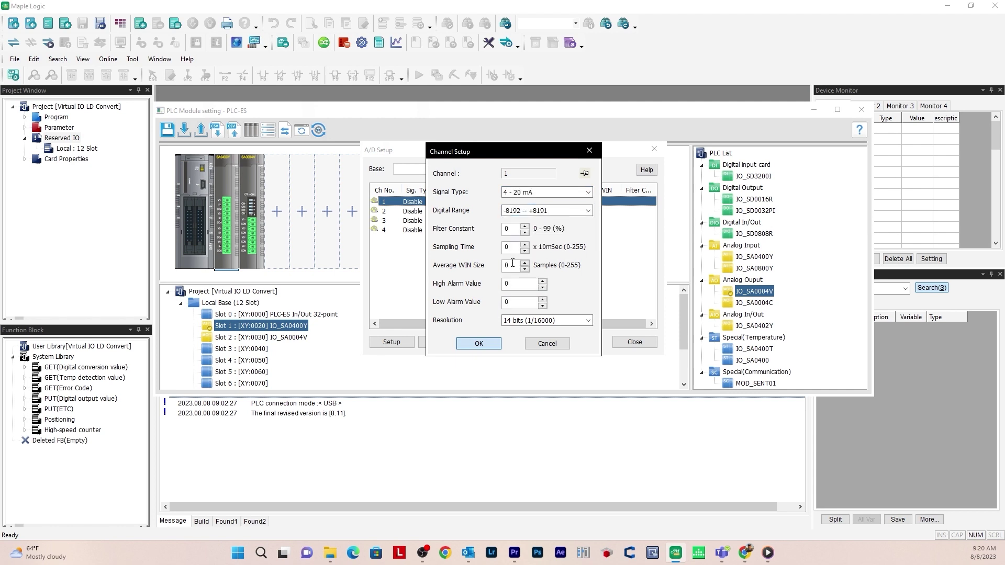
left_click(478, 344)
Step: Set channel 2 to 0–5 V and save the analog input settings
double_click(429, 212)
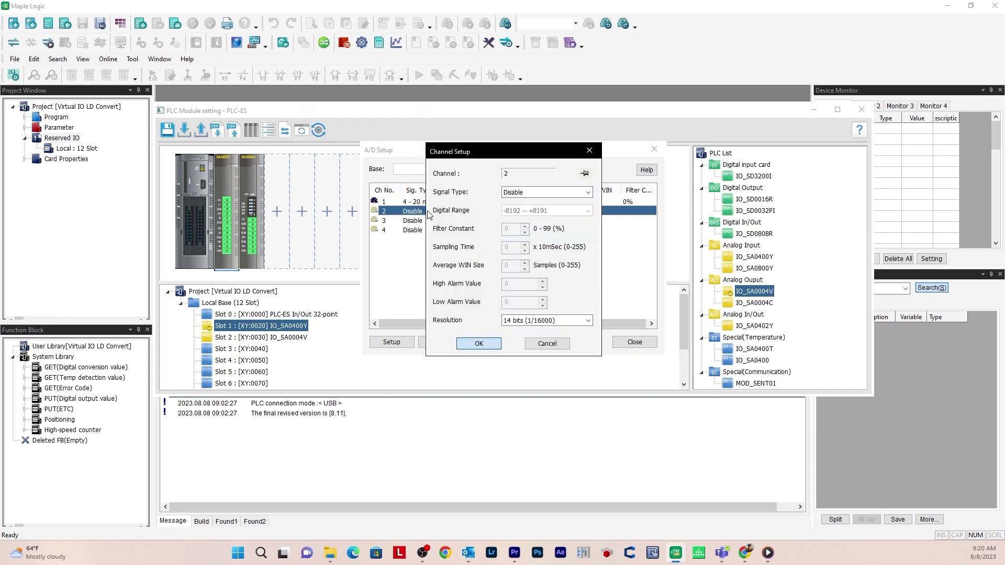
left_click(544, 192)
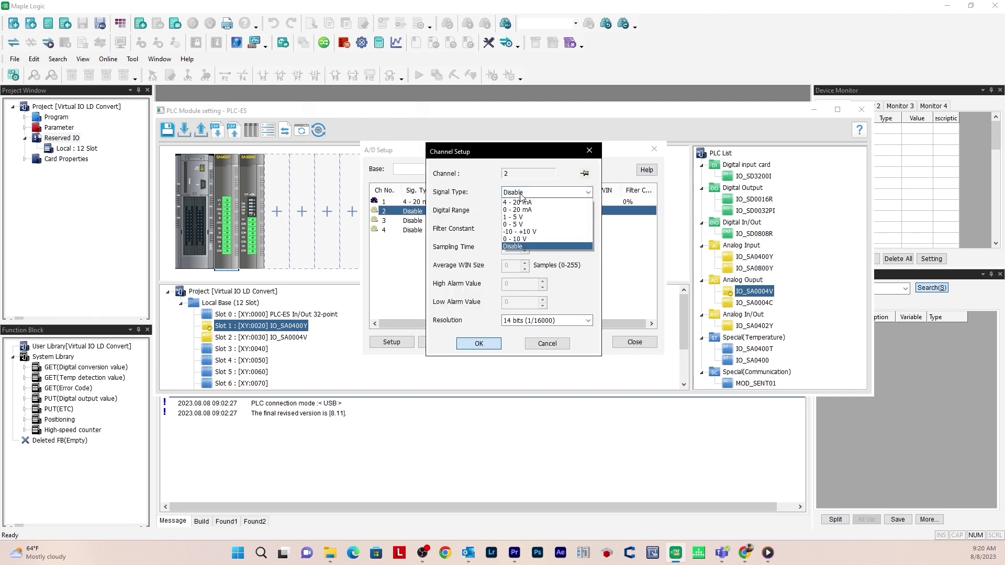
left_click(526, 224)
left_click(485, 341)
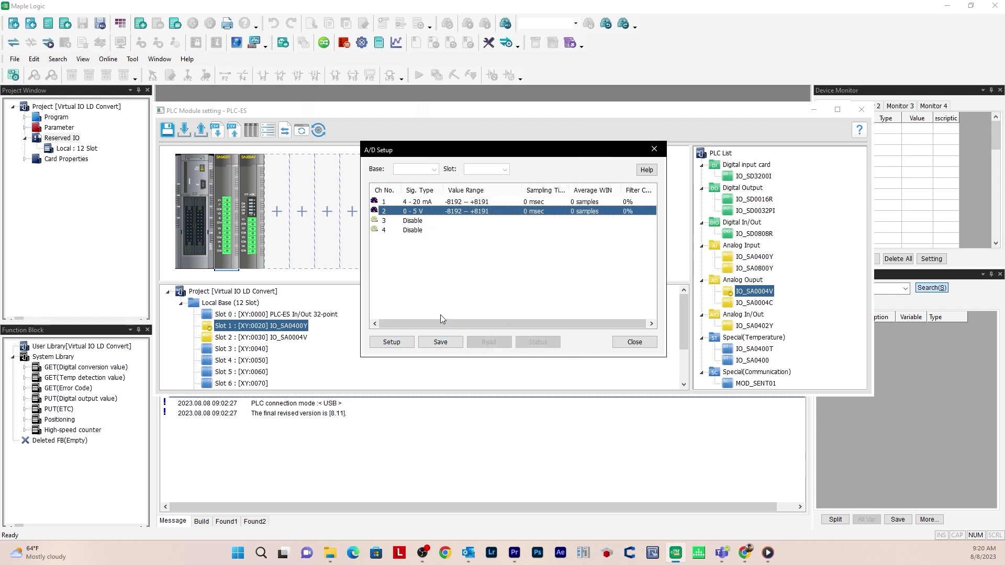
left_click(440, 341)
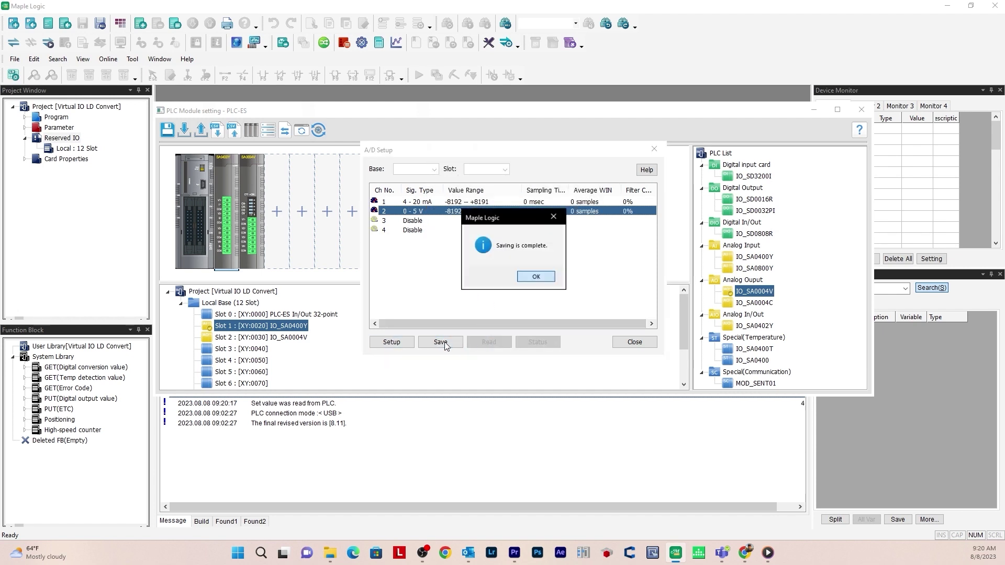
left_click(532, 282)
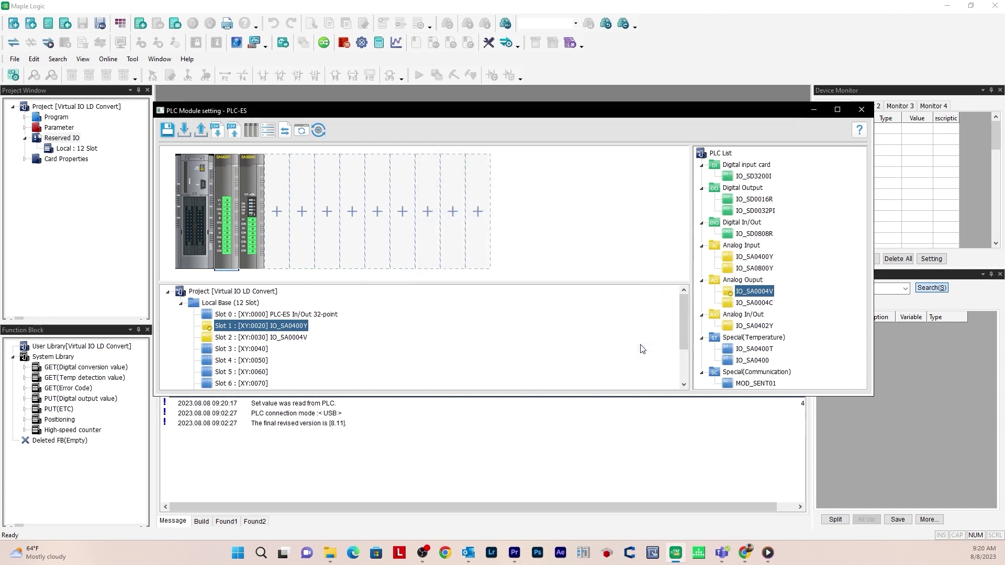
Step: Enable output on channel 1 of the slot 2 IO_SA0004V card
double_click(253, 181)
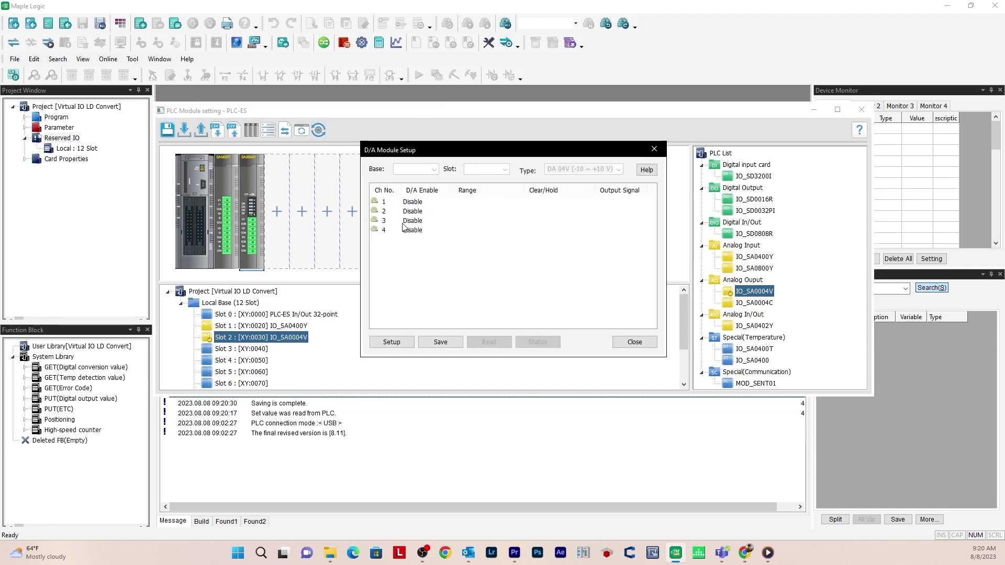
double_click(420, 203)
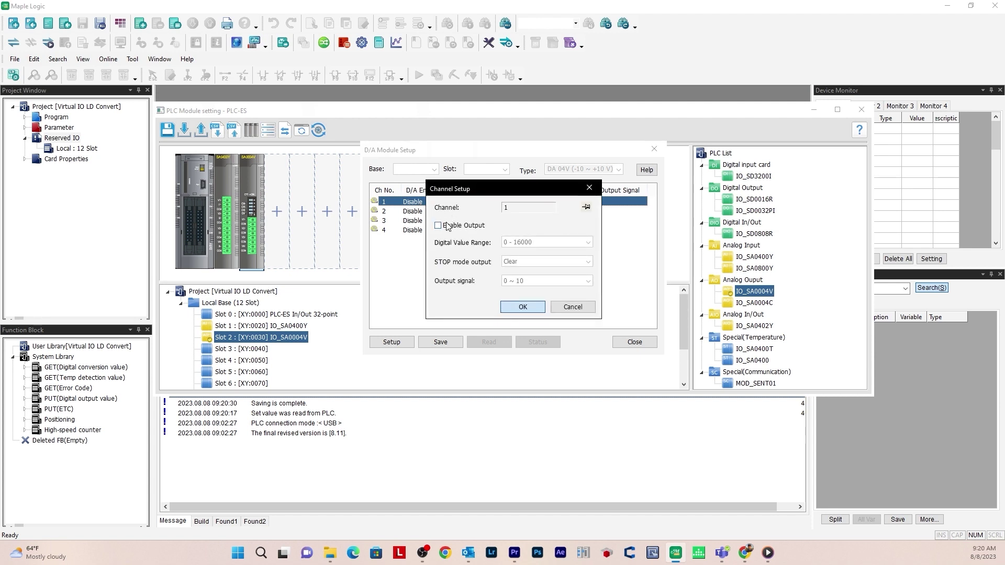
left_click(446, 226)
left_click(522, 306)
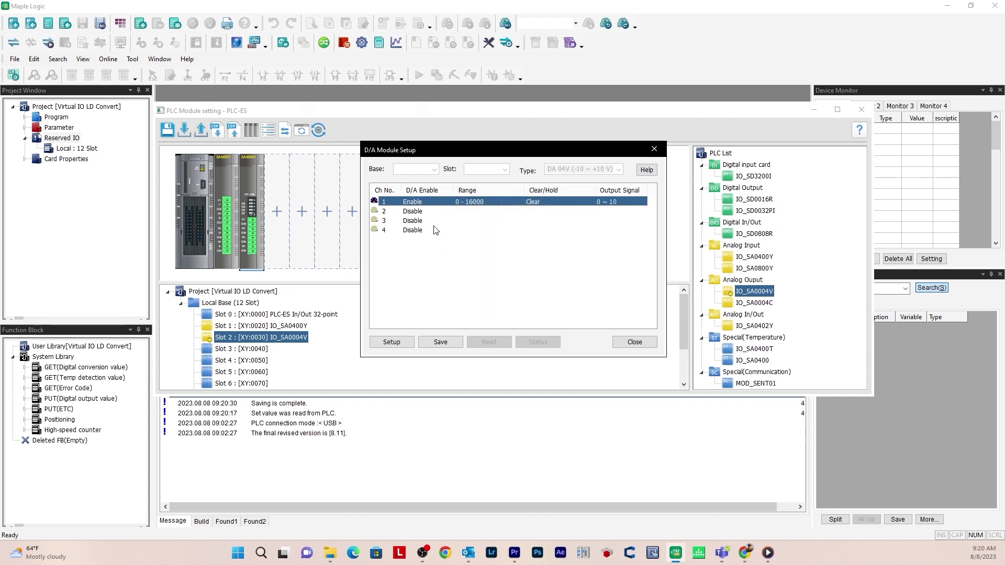
Step: Enable output on channel 2, save the analog output settings, and close the setup
double_click(428, 212)
left_click(438, 227)
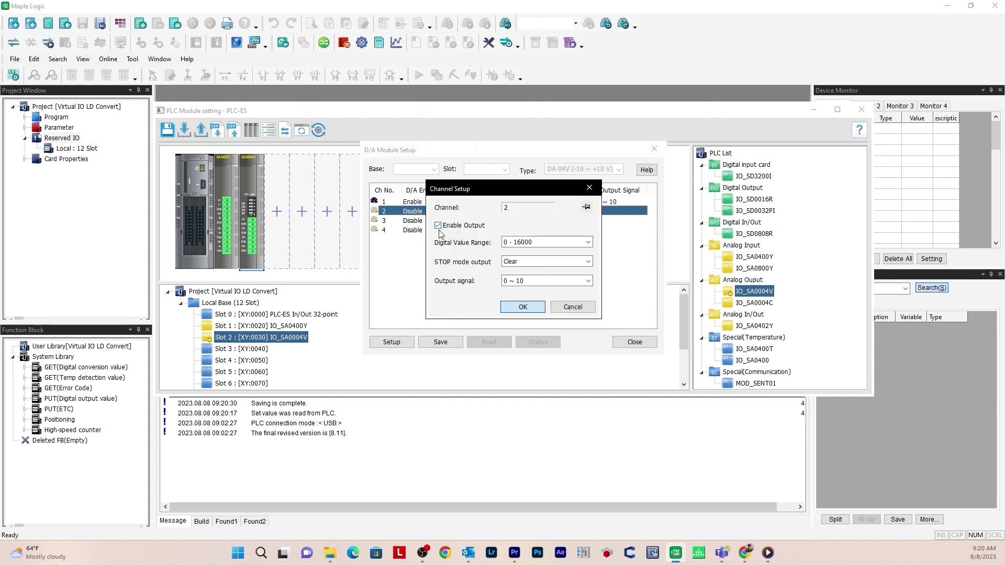
left_click(521, 307)
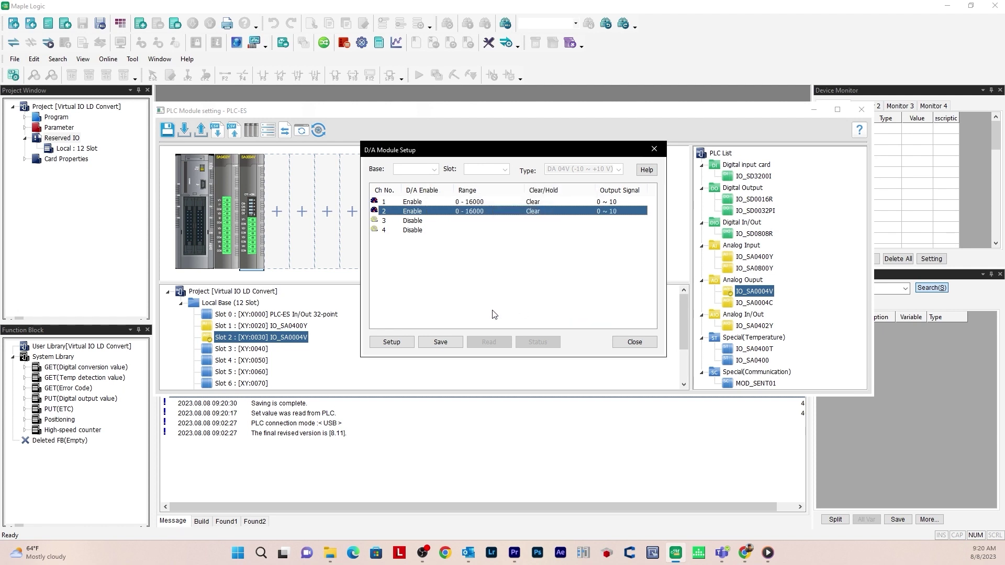
left_click(440, 342)
left_click(517, 278)
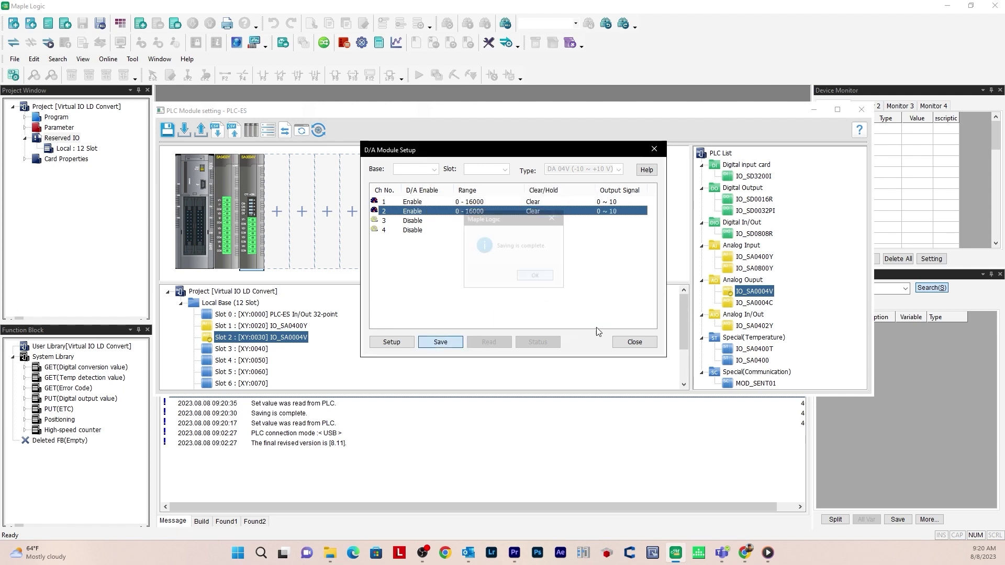
left_click(630, 344)
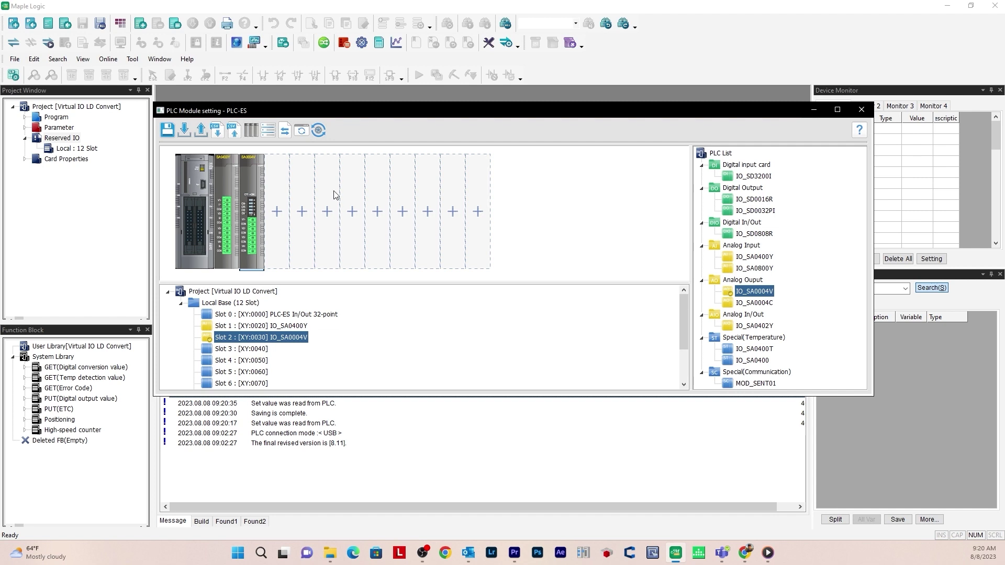
Step: Convert the saved card settings into a ladder program named LDtest and add it with ID 1
left_click(284, 131)
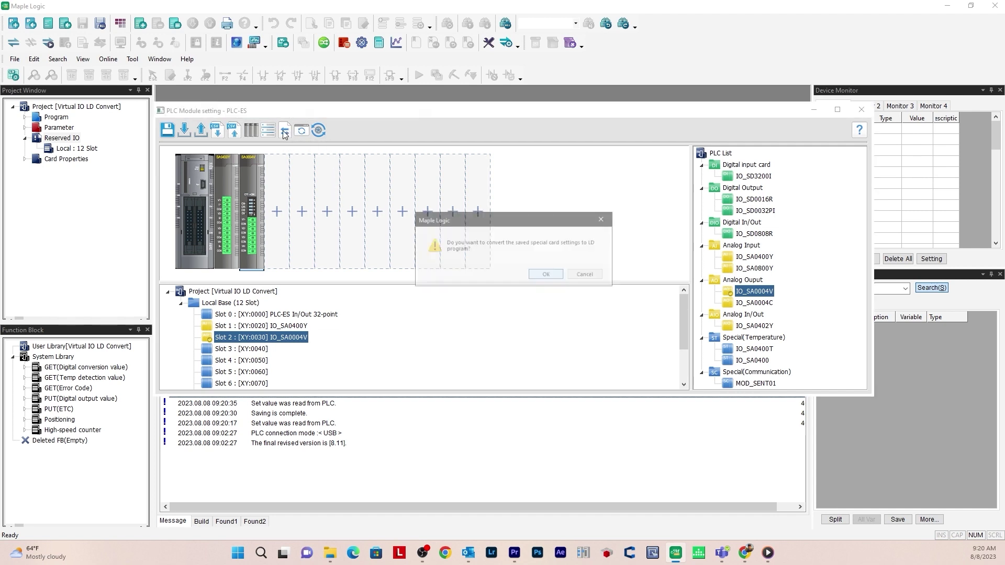
left_click(549, 277)
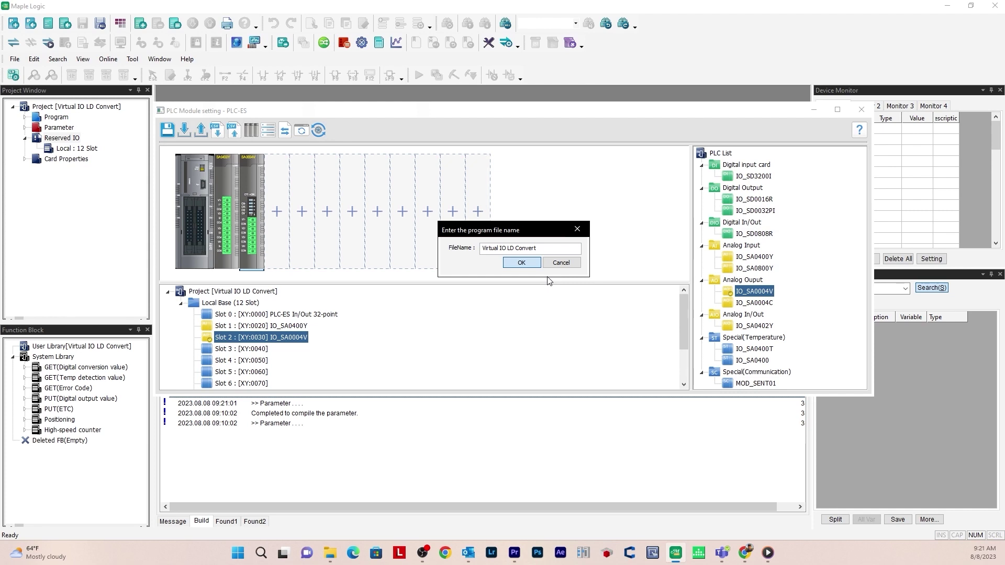
left_click_drag(539, 248, 453, 246)
type("LDtest")
left_click(521, 263)
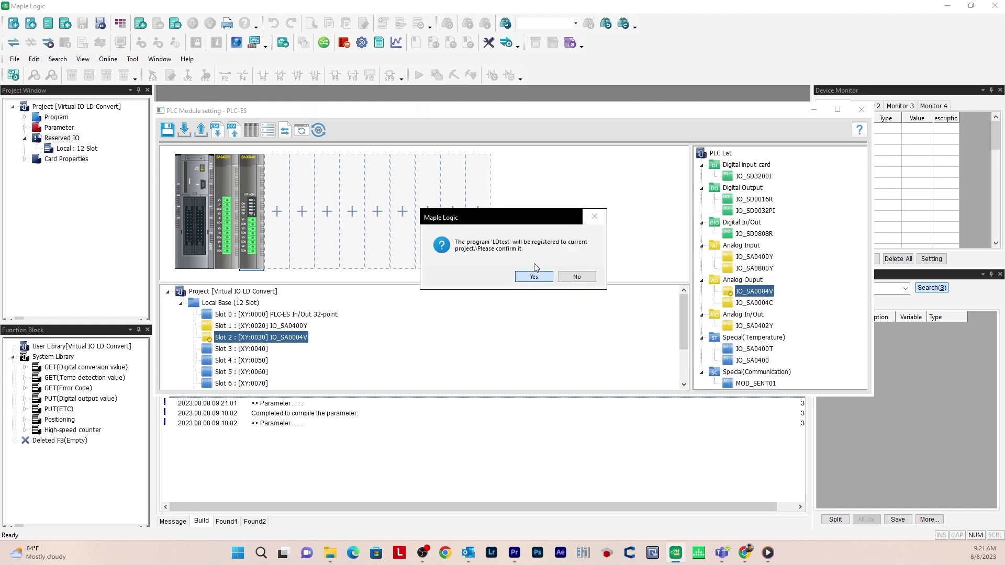
left_click(536, 275)
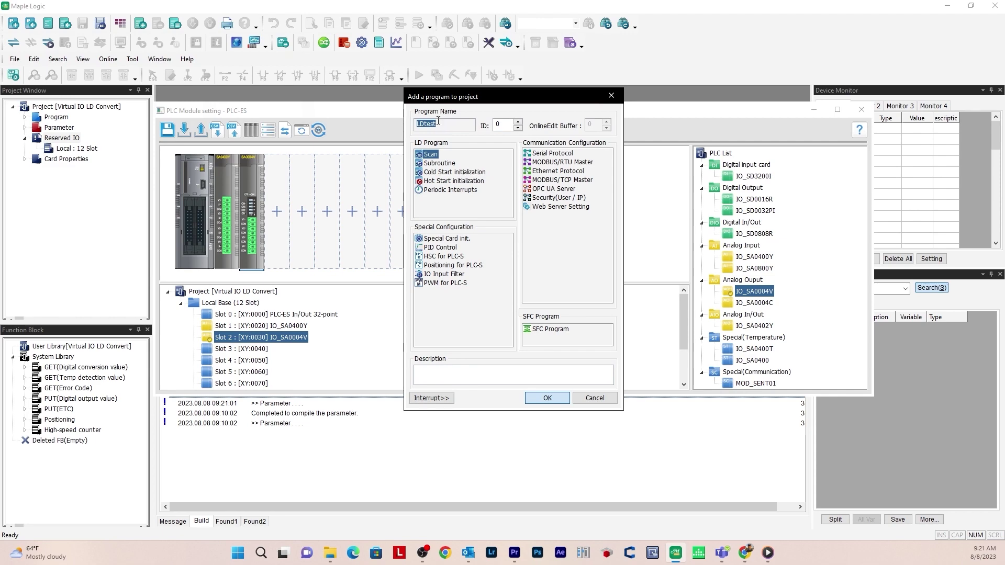
left_click(518, 122)
left_click(547, 399)
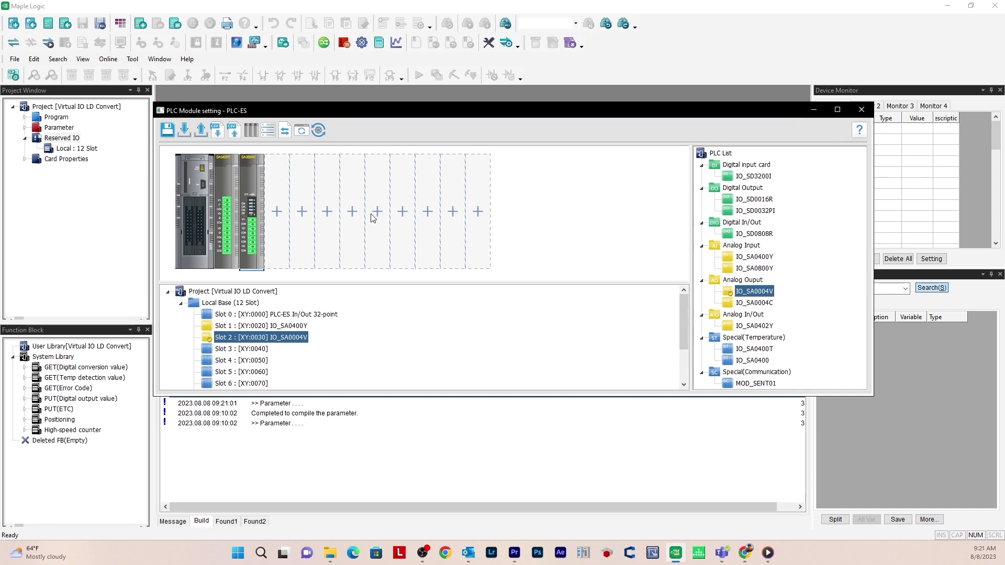
Step: Expand Program in the Project Window and open '[001] LDtest : Scan'
left_click(25, 117)
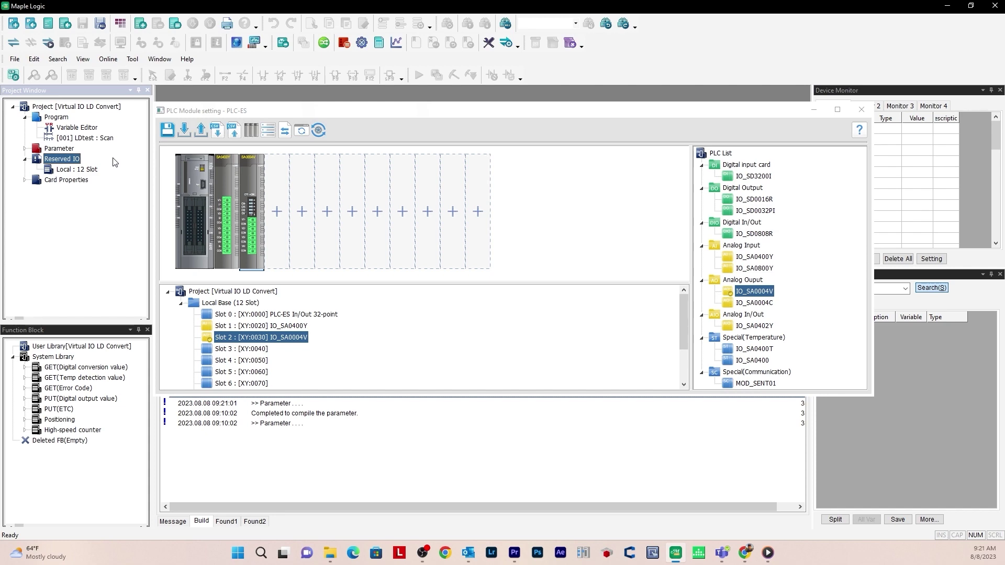
left_click(98, 139)
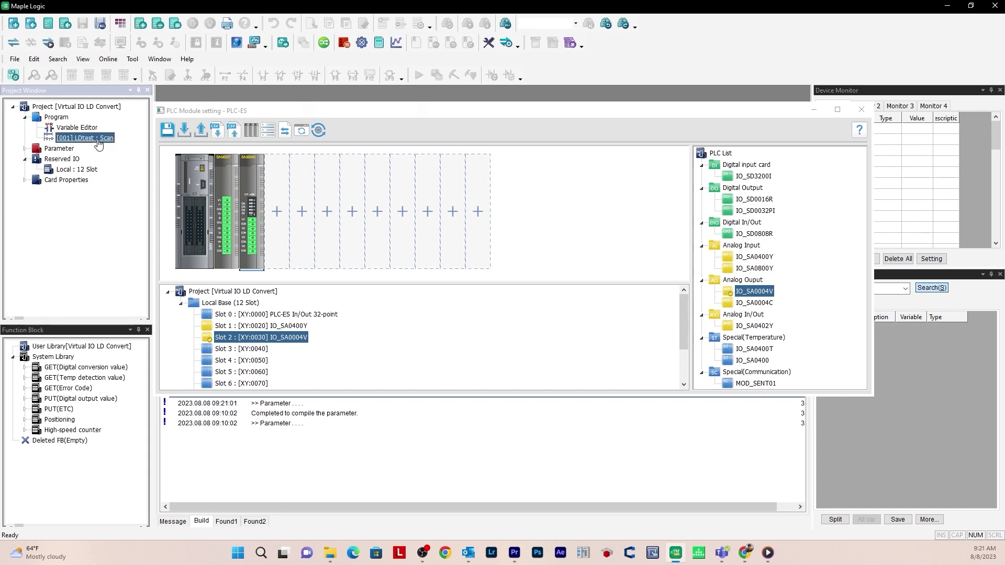
double_click(98, 139)
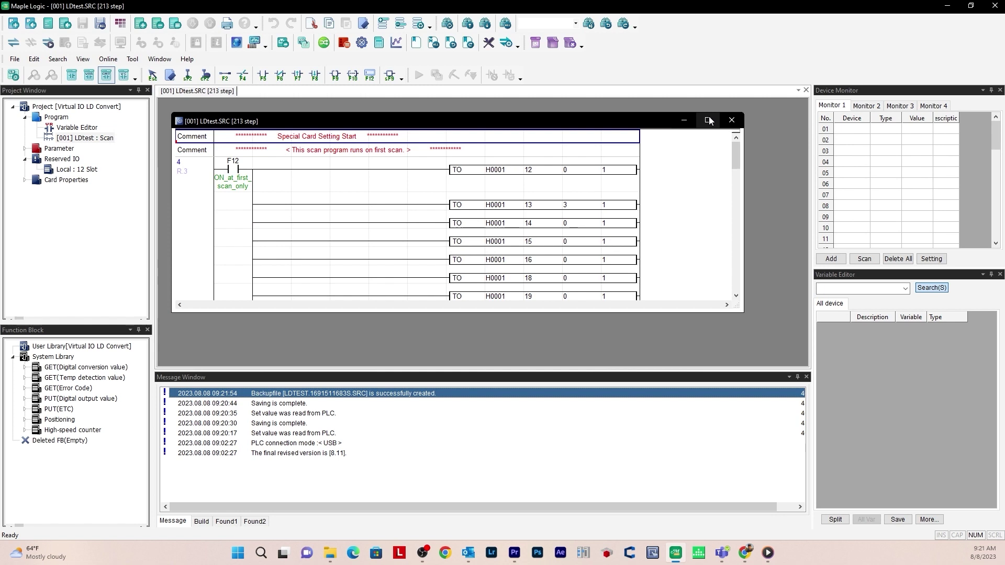
Step: Maximize the LDtest.SRC editor and scroll through the generated TO instruction rungs
left_click(712, 120)
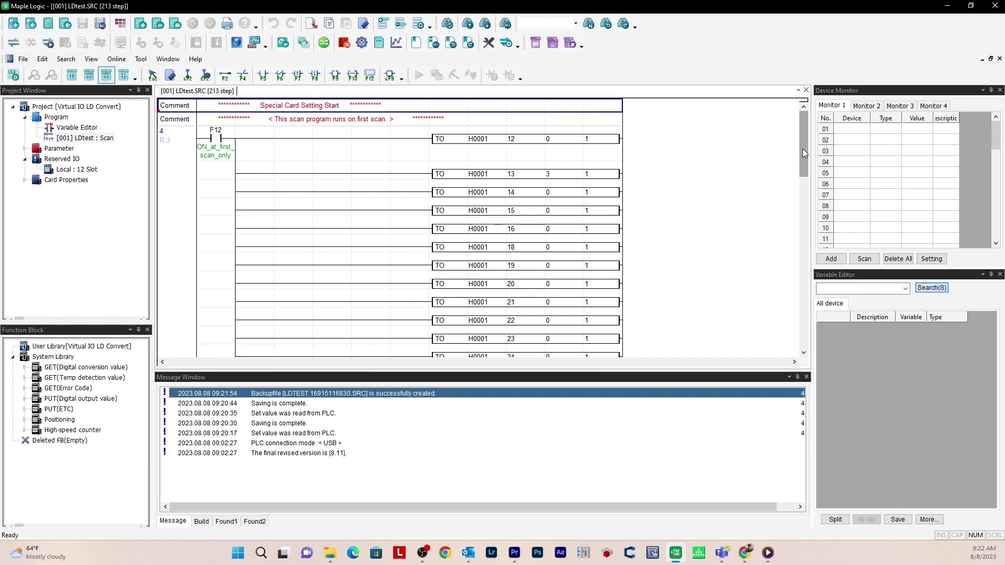
mouse_move(802, 149)
left_mouse_down()
mouse_move(787, 302)
mouse_move(801, 133)
left_mouse_up()
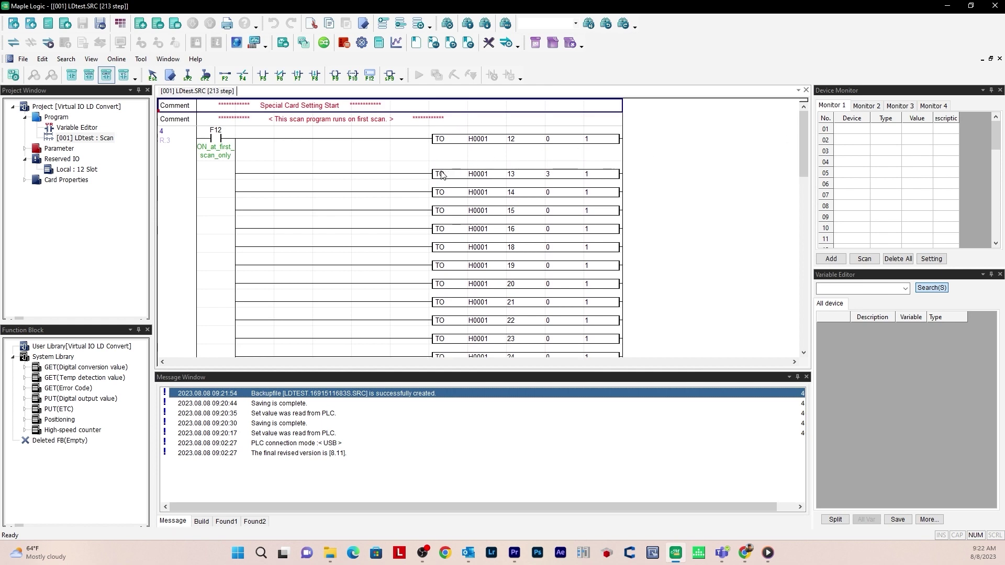